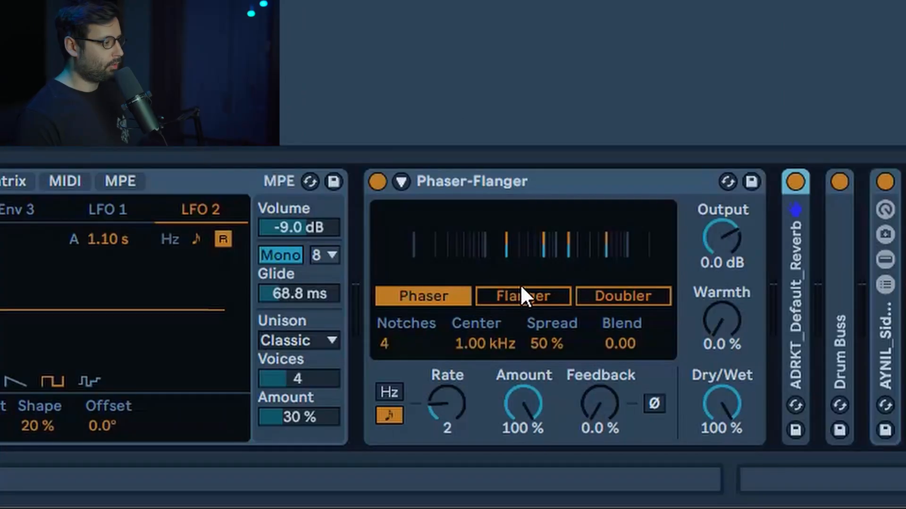
Switch the Phaser-Flanger to Flanger mode with amount 0%, feedback 64% and time about 9.11 ms.
left_click(632, 426)
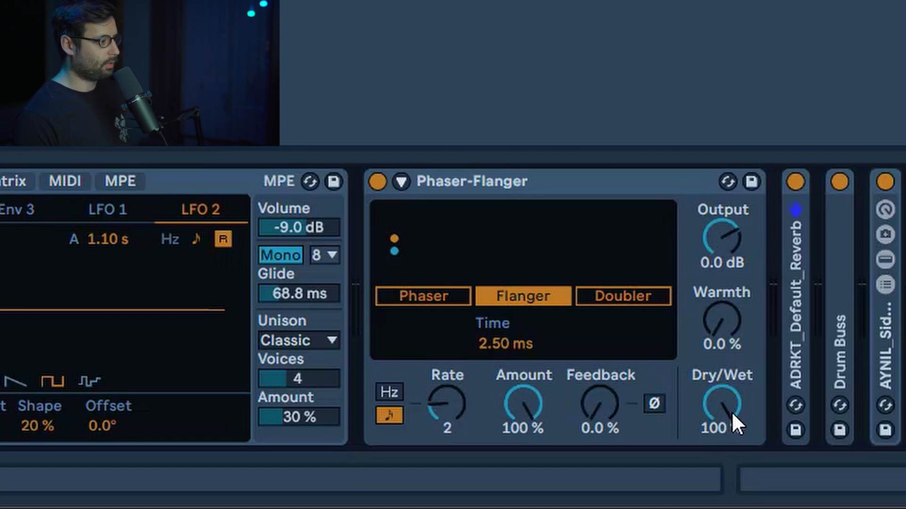
left_click_drag(523, 404, 524, 495)
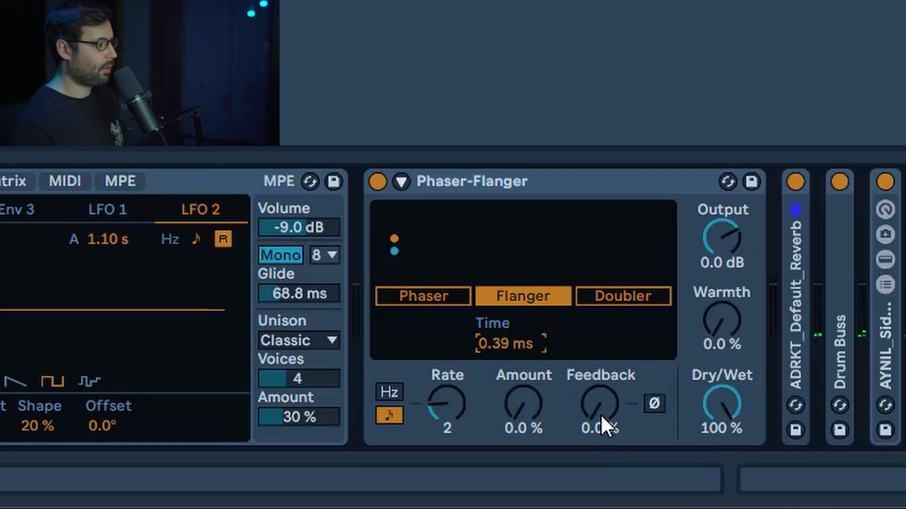
left_click_drag(601, 414, 601, 349)
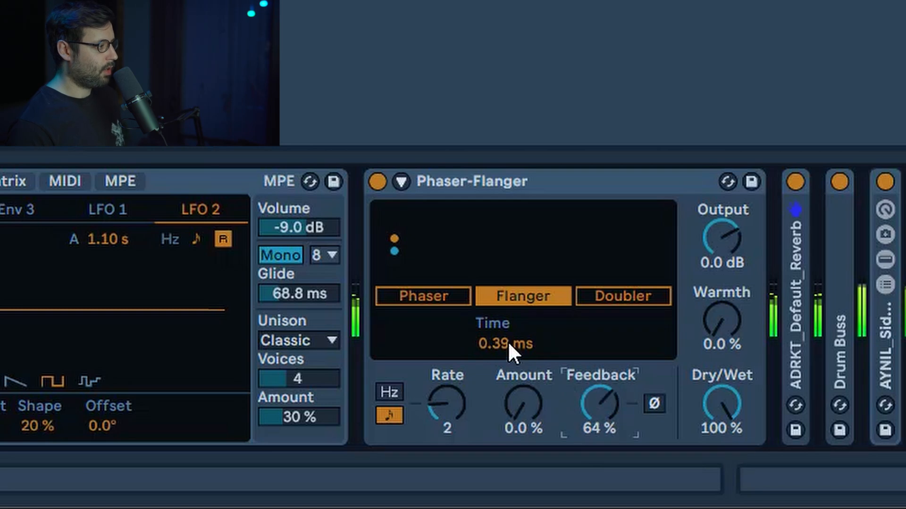
left_click_drag(507, 341, 507, 321)
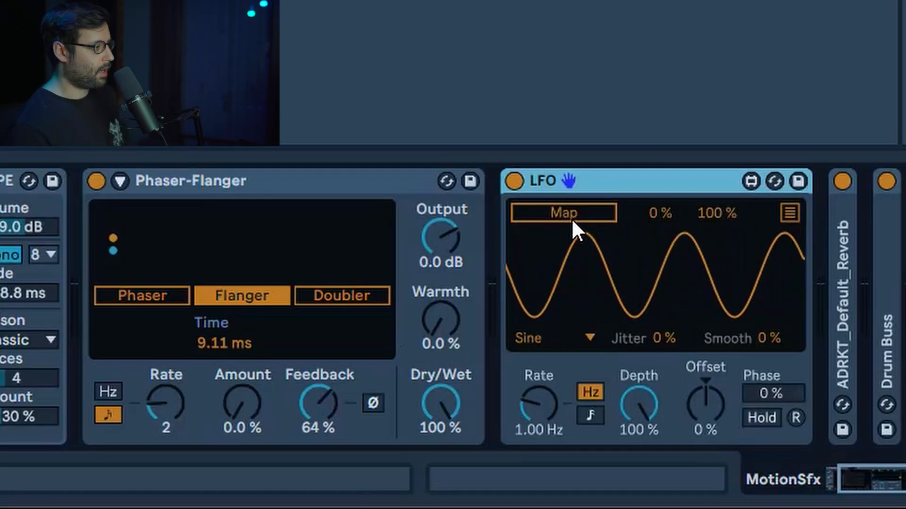
Map the LFO to the Phaser-Flanger's flange time and set a tempo-synced LFO rate of 2.
left_click(571, 218)
left_click(257, 347)
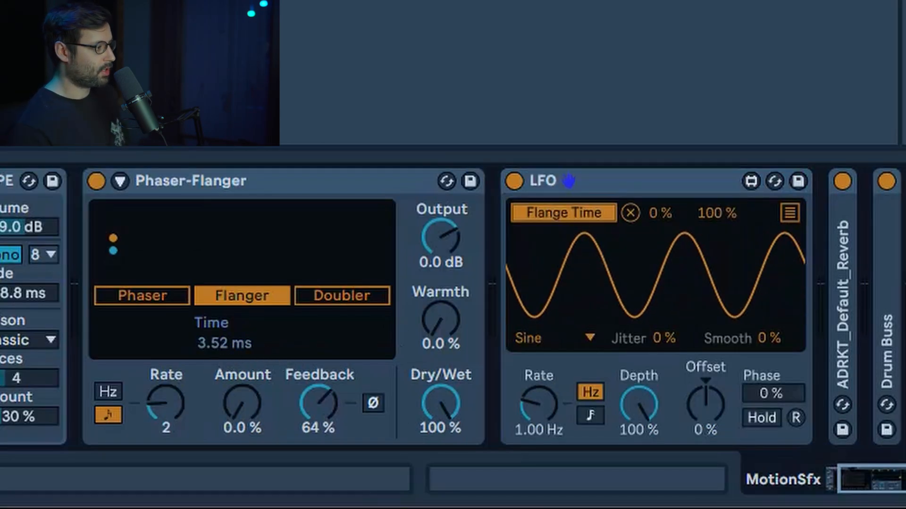
left_click(590, 415)
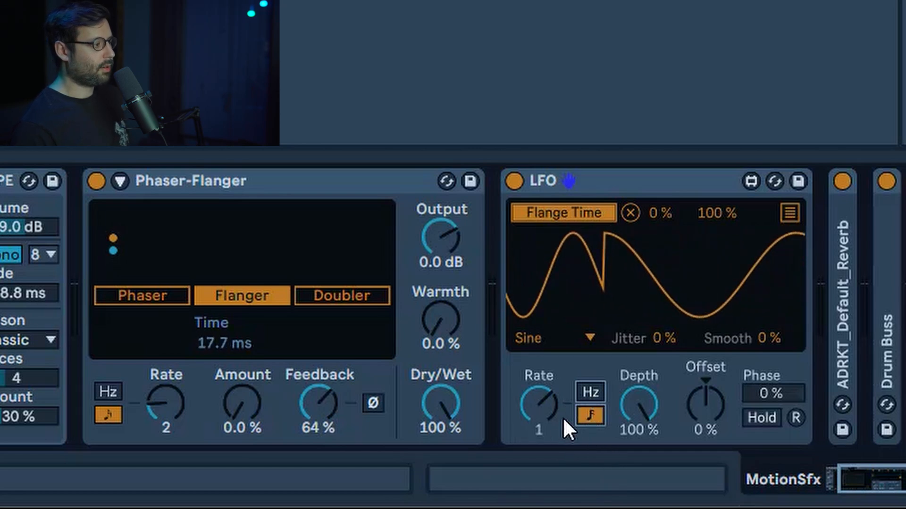
mouse_move(541, 412)
left_mouse_down()
mouse_move(541, 420)
mouse_move(541, 399)
left_mouse_up()
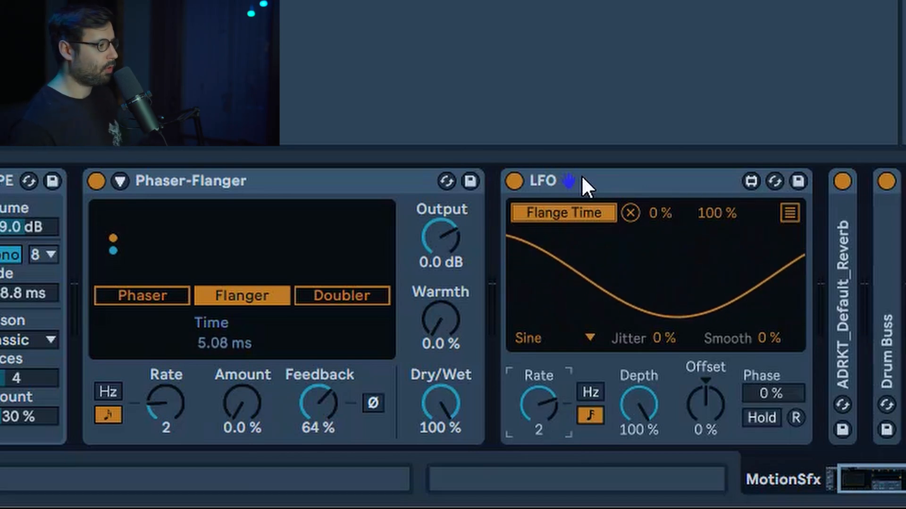
Group the Phaser-Flanger and LFO into an Audio Effect Rack and show its macro controls.
left_click(599, 184)
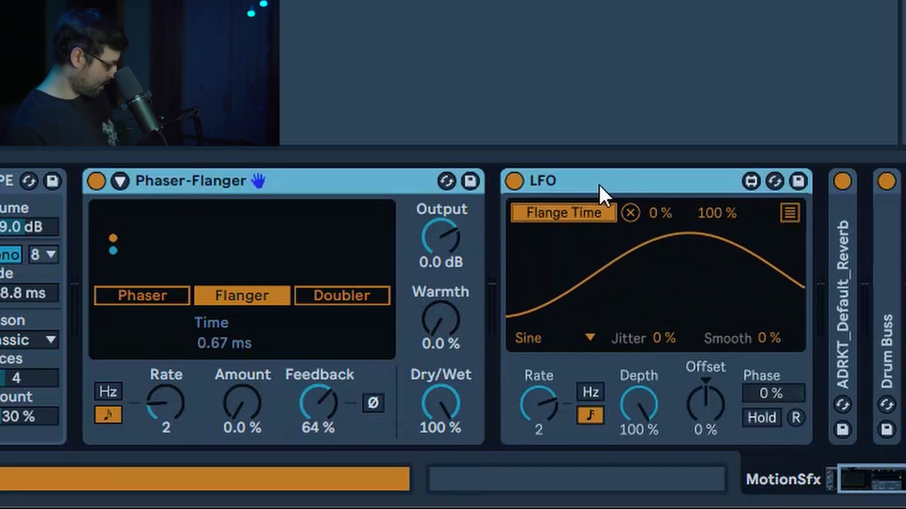
key("ctrl+g")
left_click(97, 209)
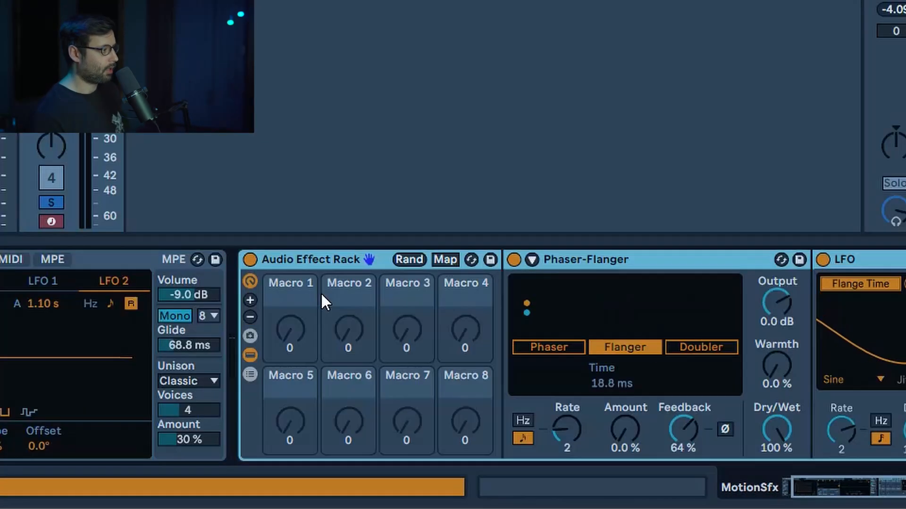
left_click_drag(789, 477, 846, 482)
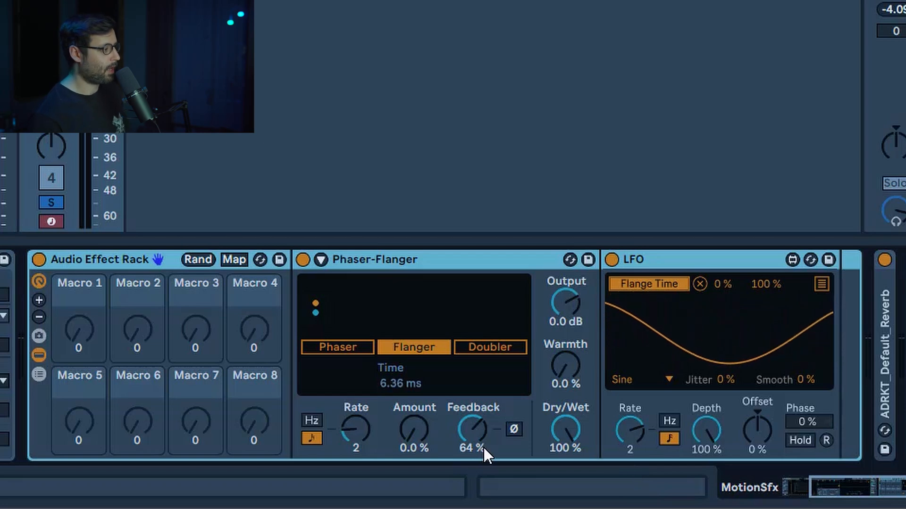
Map the Phaser-Flanger's Feedback to Macro 2 and its Dry/Wet to Macro 3.
right_click(469, 430)
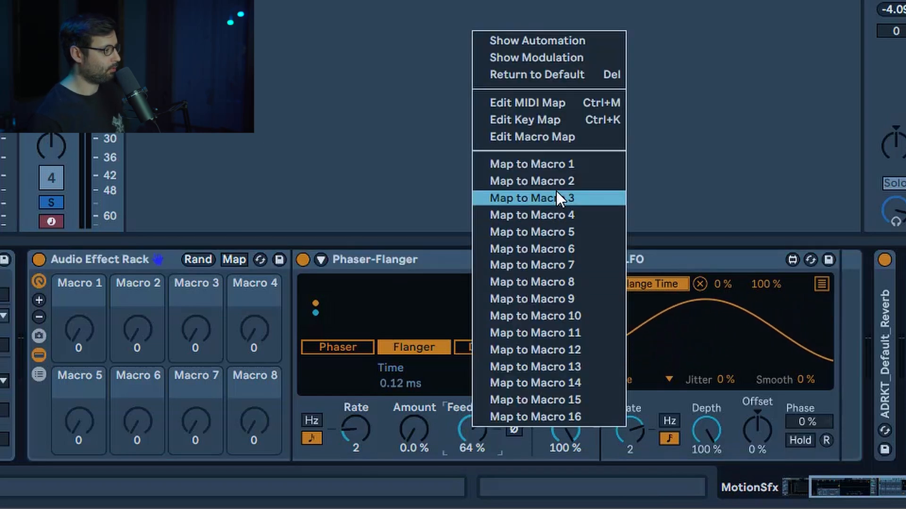
left_click(566, 180)
right_click(566, 428)
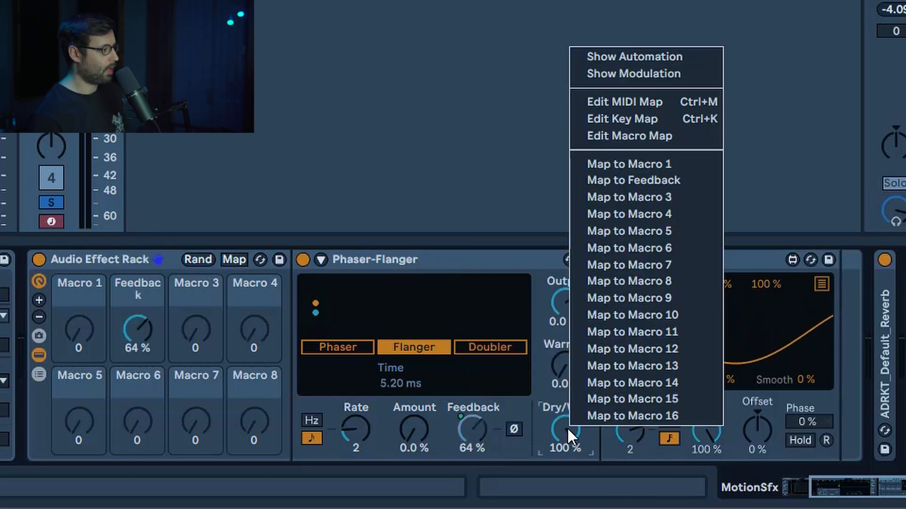
left_click(648, 198)
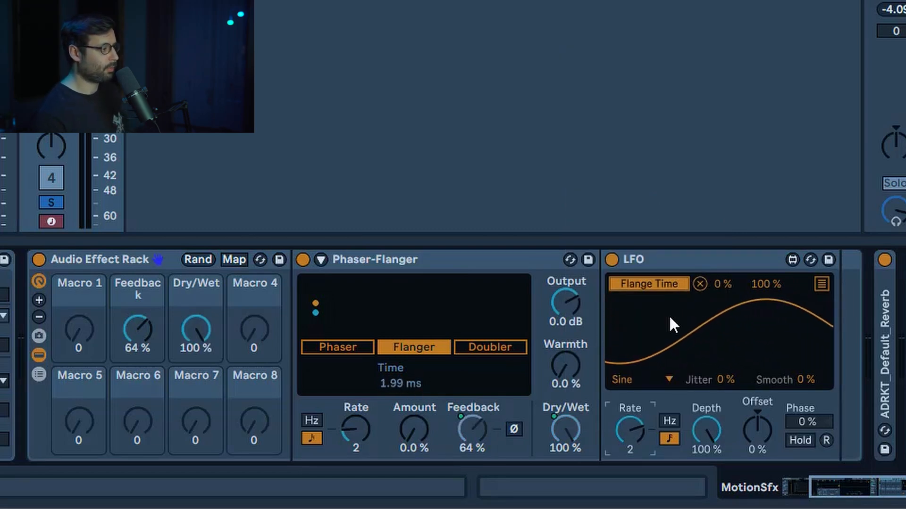
Set the LFO's depth to 0% and offset to about -36%, and map the offset to Macro 1.
left_click_drag(703, 446, 703, 477)
left_click_drag(758, 430, 758, 372)
left_click_drag(757, 430, 757, 474)
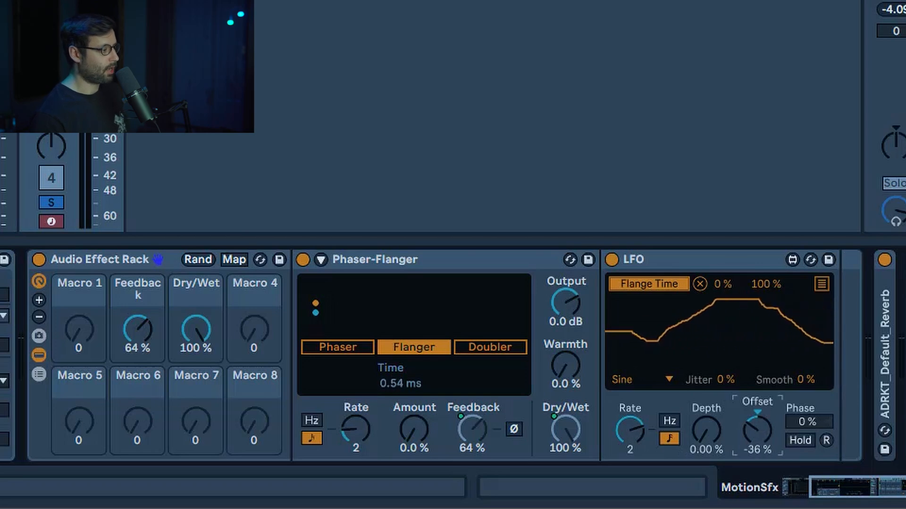
right_click(757, 430)
left_click(784, 118)
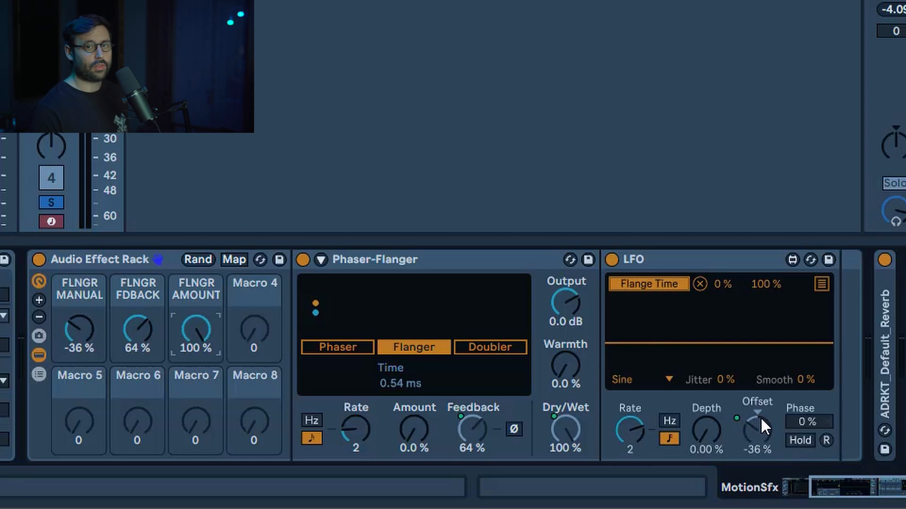
Limit the FLNGR MANUAL macro's LFO offset mapping to a minimum of 20%.
left_click_drag(79, 329, 79, 277)
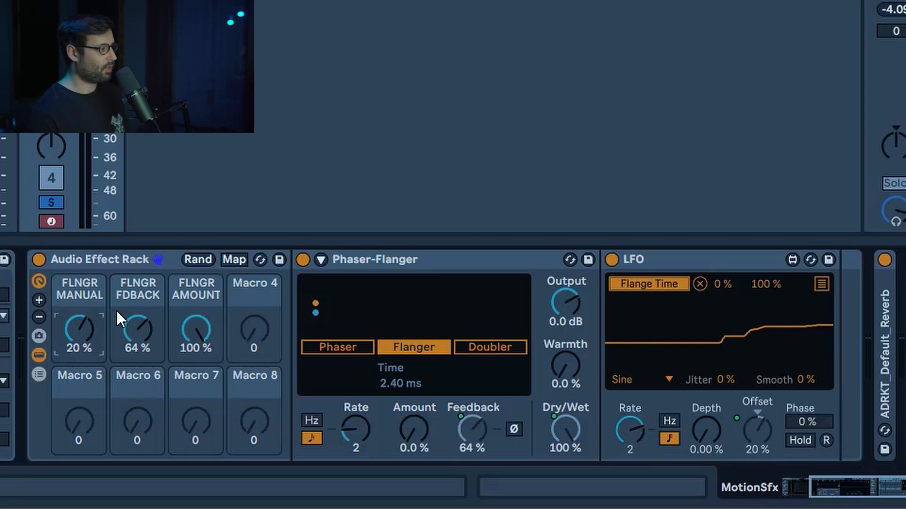
left_click(237, 262)
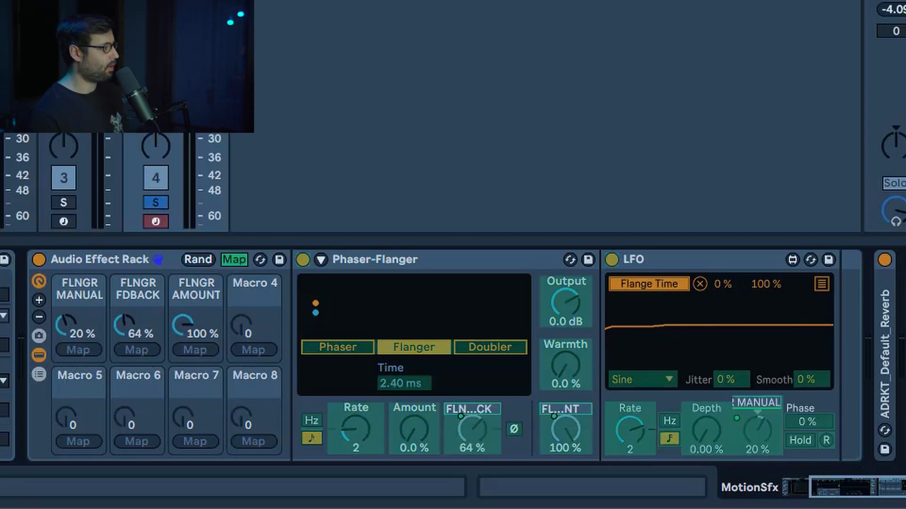
left_click(261, 71)
type("20")
key("Return")
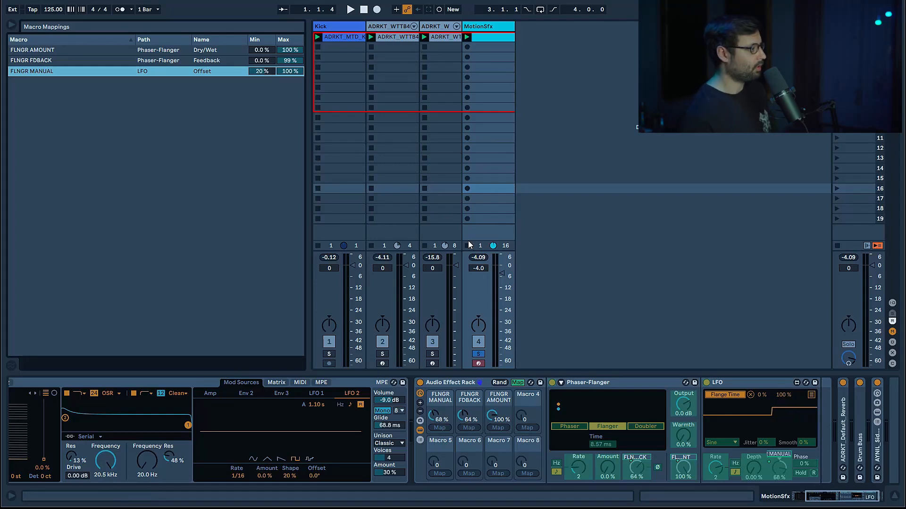
left_click(518, 383)
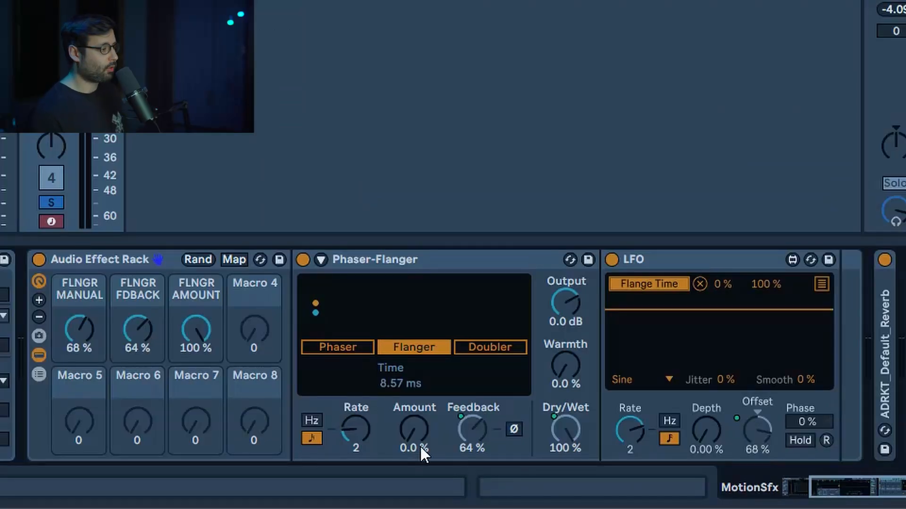
Map the LFO's Depth to Macro 5 and its Rate to Macro 6.
right_click(718, 437)
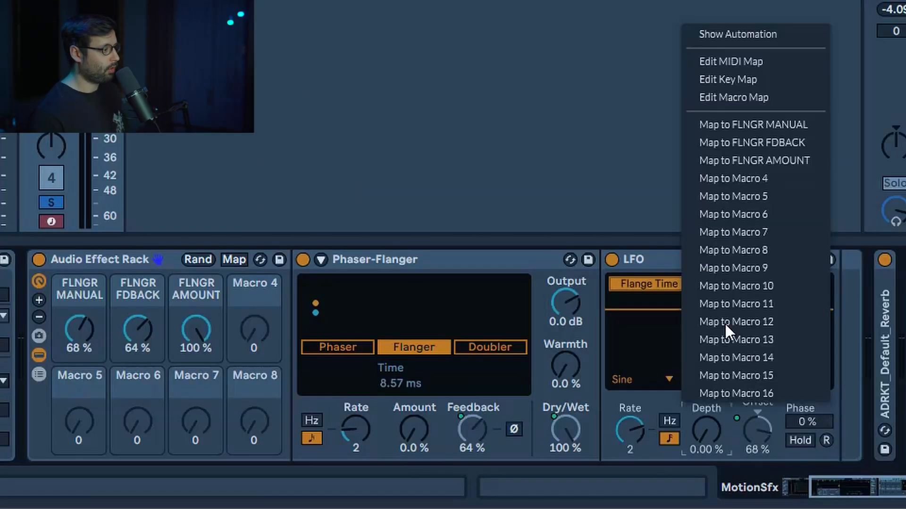
left_click(755, 197)
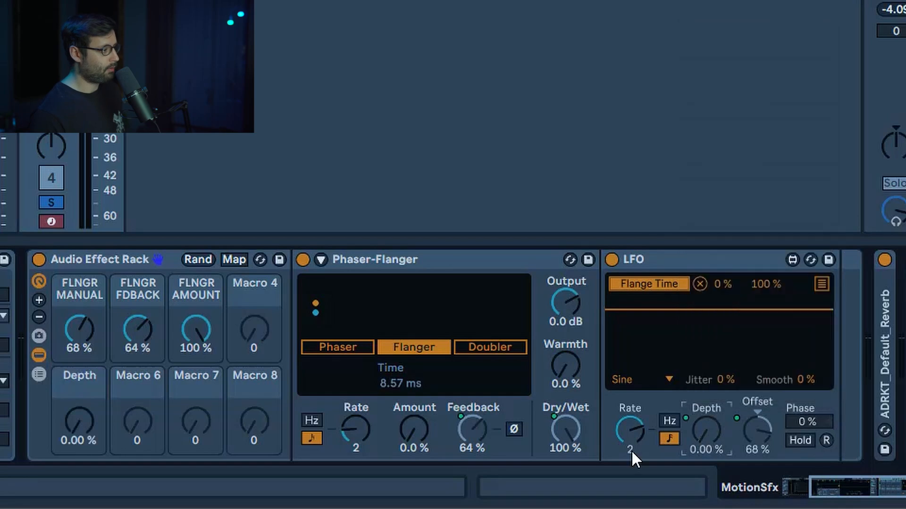
right_click(631, 443)
left_click(701, 220)
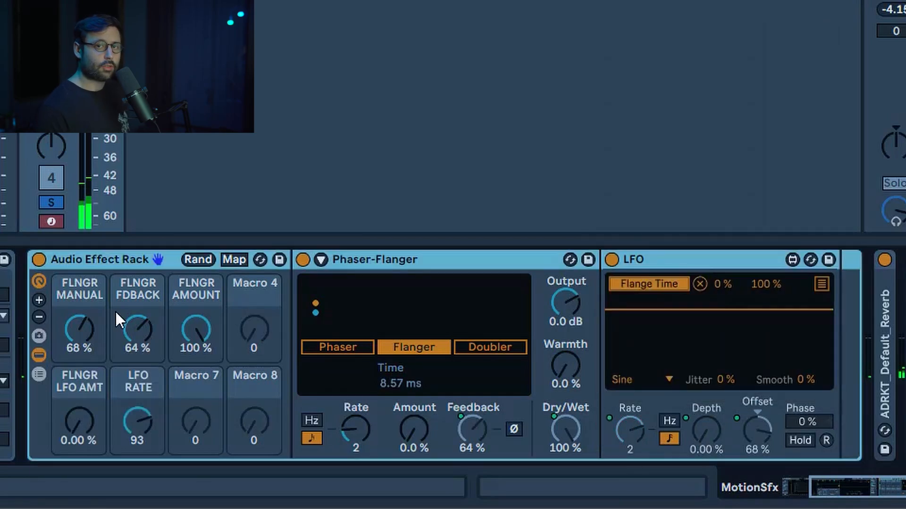
Audition the flanger and set the FLNGR MANUAL macro to 51% and FLNGR FDBACK to 88%.
left_click(118, 319)
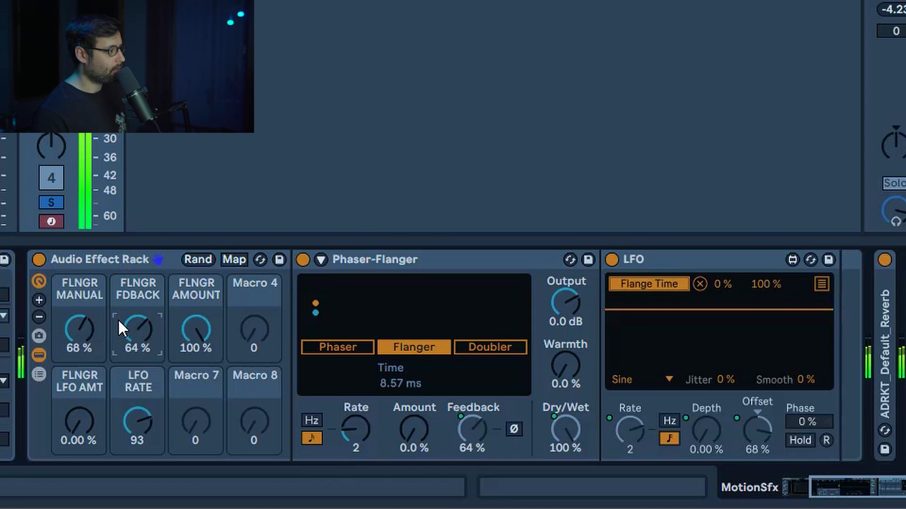
left_click_drag(79, 329, 80, 292)
left_click_drag(137, 329, 138, 306)
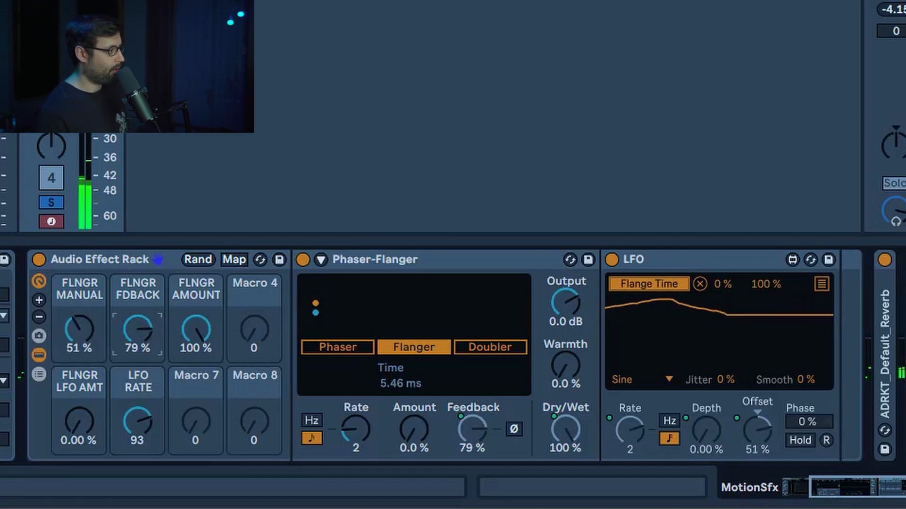
mouse_move(77, 335)
left_mouse_down()
mouse_move(77, 293)
mouse_move(78, 335)
left_mouse_up()
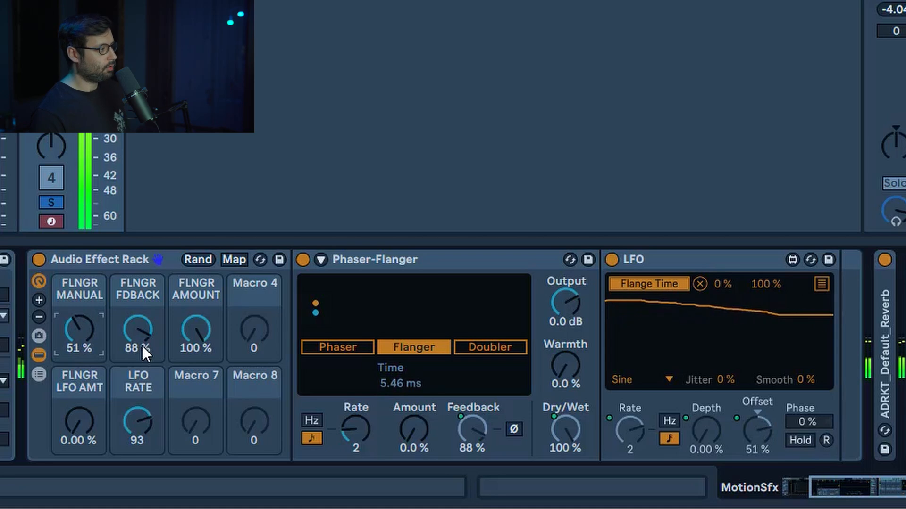
Set FLNGR LFO AMT to 31.5% and FLNGR MANUAL to about 53%, and change the LFO waveform to Triangle.
left_click_drag(85, 435, 86, 405)
mouse_move(81, 348)
left_mouse_down()
mouse_move(80, 321)
mouse_move(81, 343)
left_mouse_up()
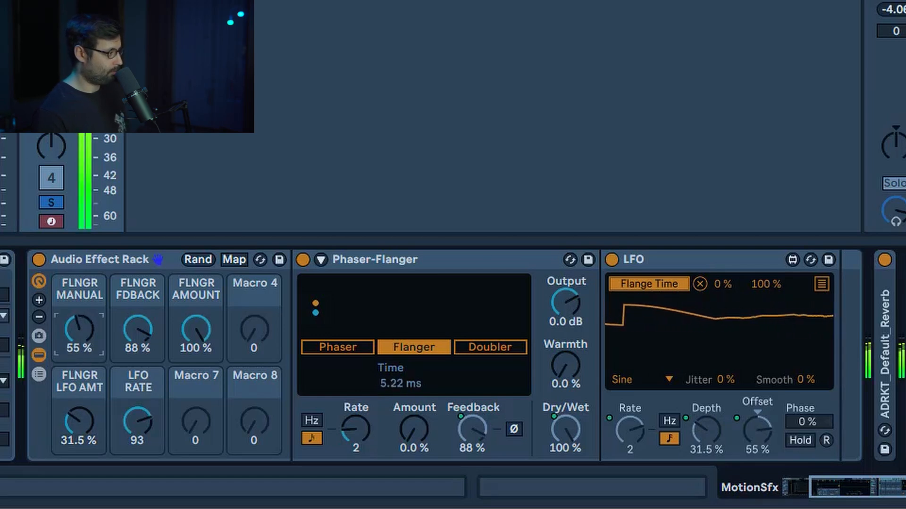
left_click(648, 379)
left_click(629, 457)
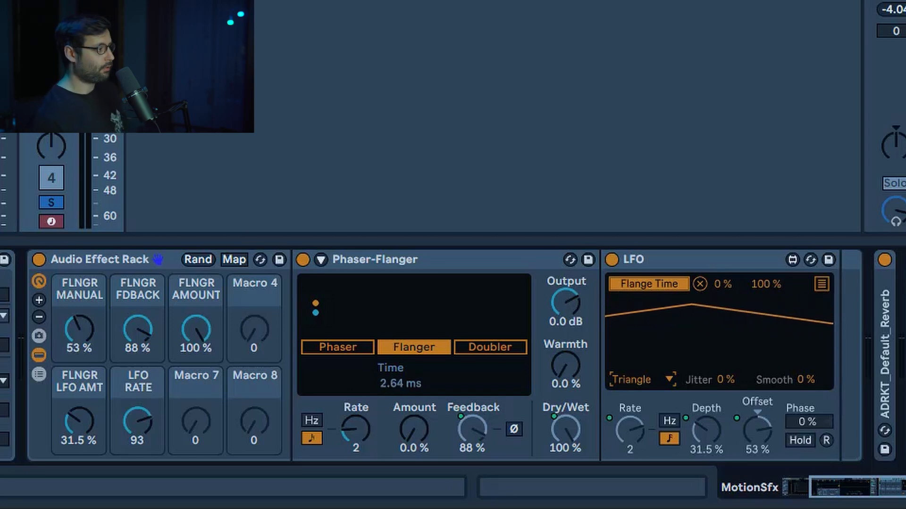
Duplicate the Phaser-Flanger inside the rack and map the LFO's second slot to the copy's flange time.
right_click(406, 258)
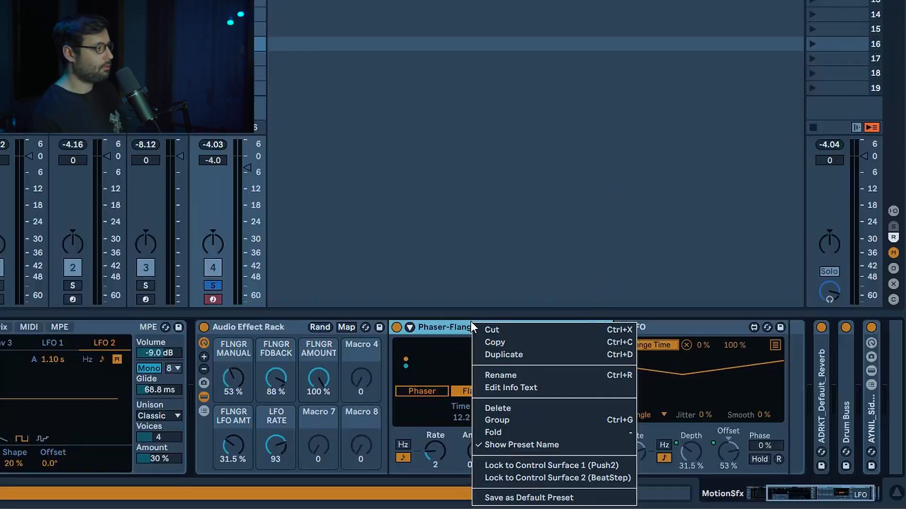
left_click(509, 358)
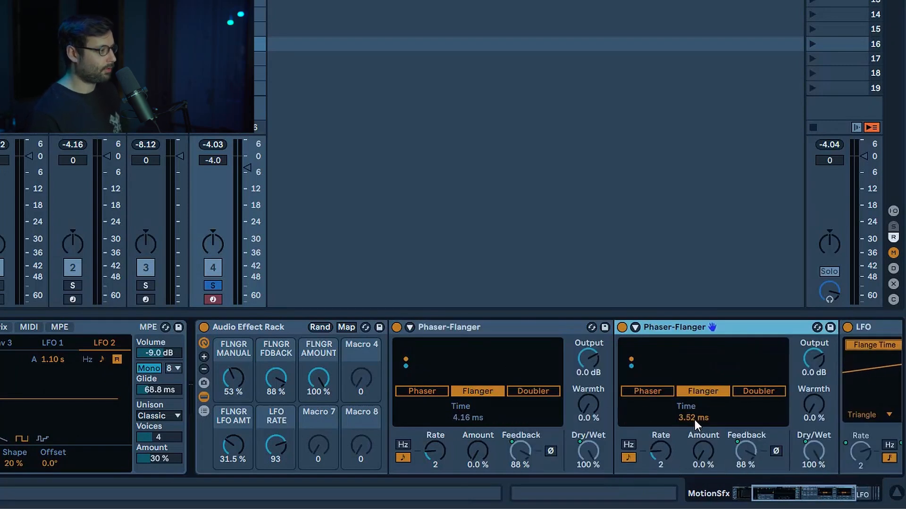
left_click(811, 490)
left_click(859, 346)
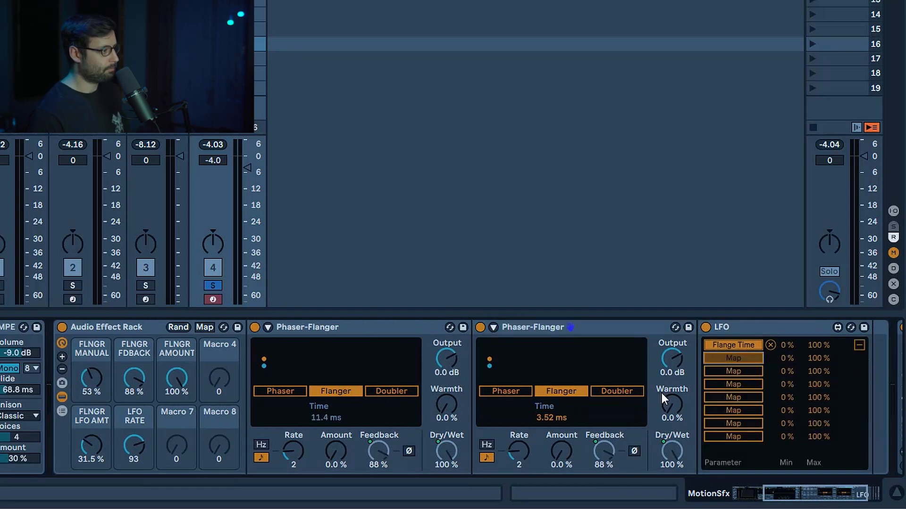
left_click(858, 346)
Audition the doubled flangers while lowering FLNGR FDBACK to 74% and FLNGR AMOUNT to 55%.
key("space")
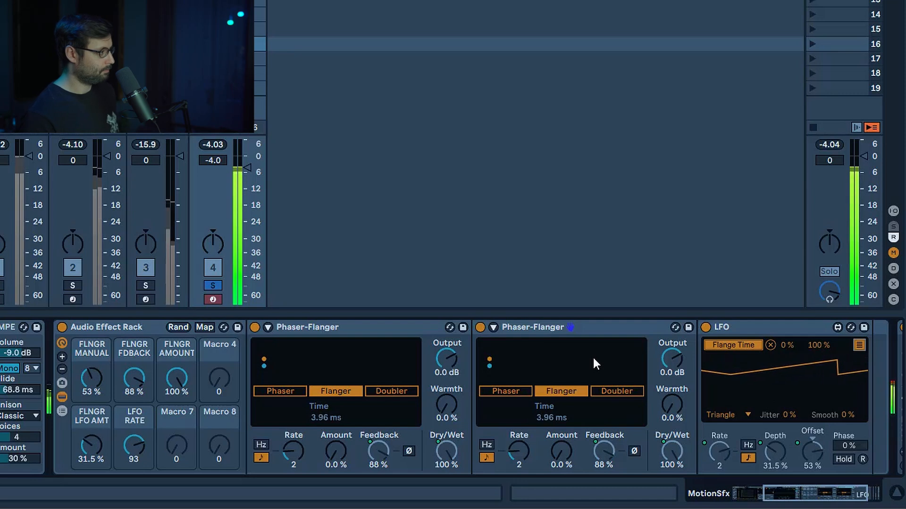
left_click_drag(146, 383, 146, 396)
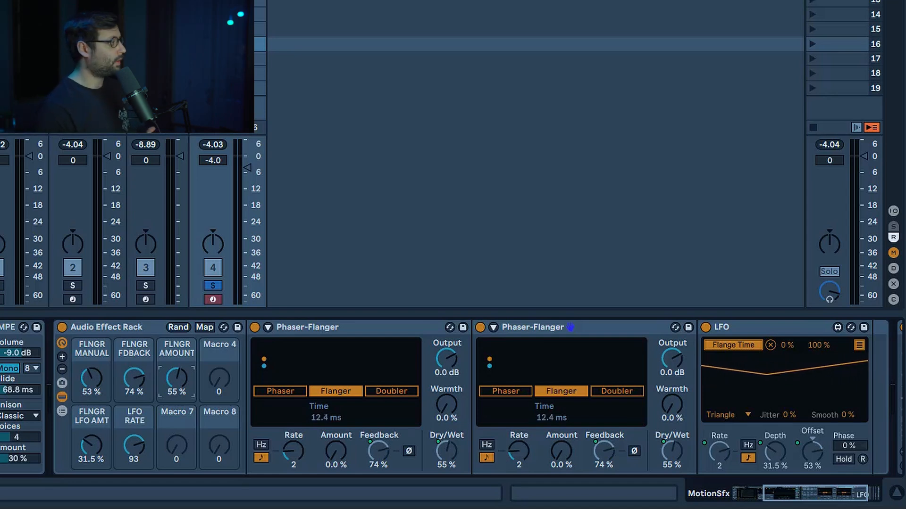
Add an Auto Filter before the LFO and map the LFO to its frequency with a 49% minimum.
left_click_drag(0, 368, 617, 374)
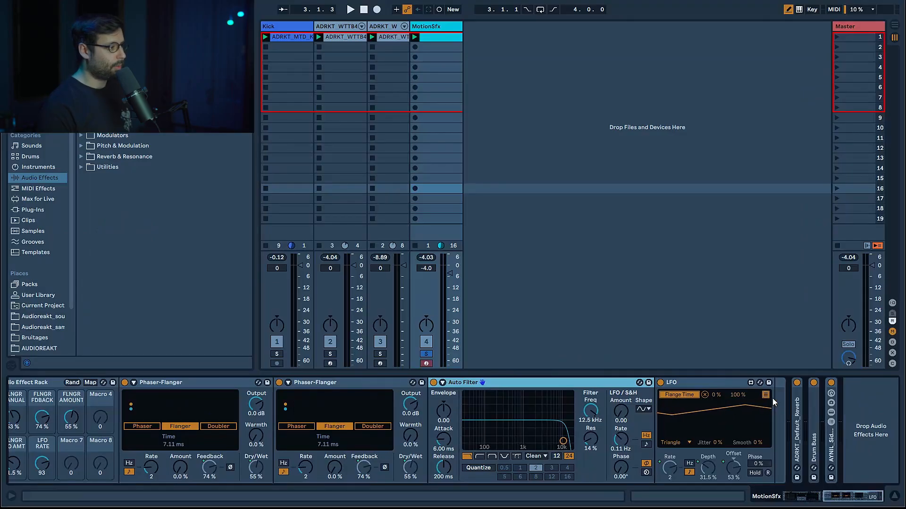
left_click(766, 395)
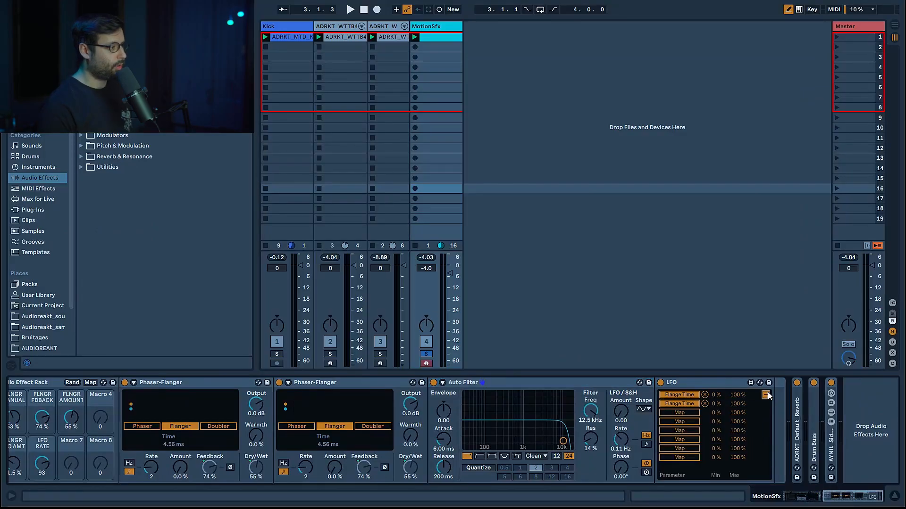
left_click(595, 412)
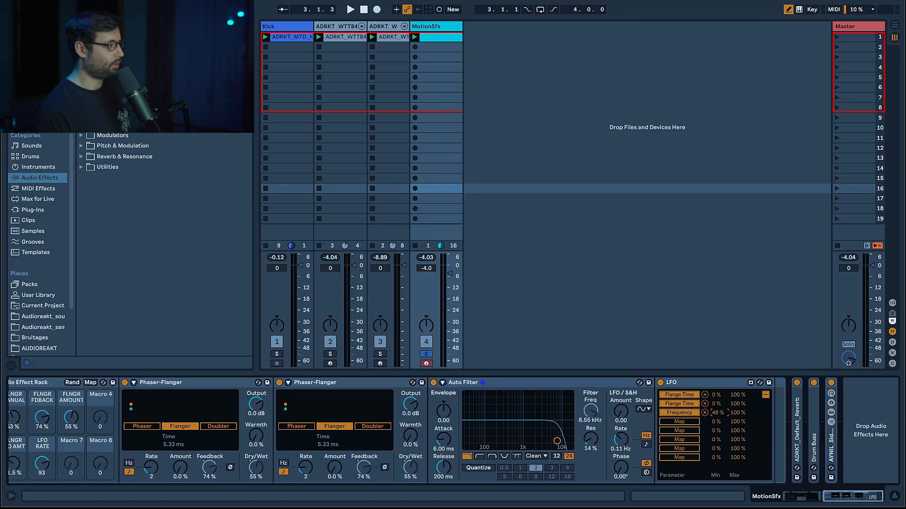
Set the Auto Filter's circuit type to PRD and add a second Auto Filter before the first Phaser-Flanger.
left_click(535, 456)
left_click(536, 498)
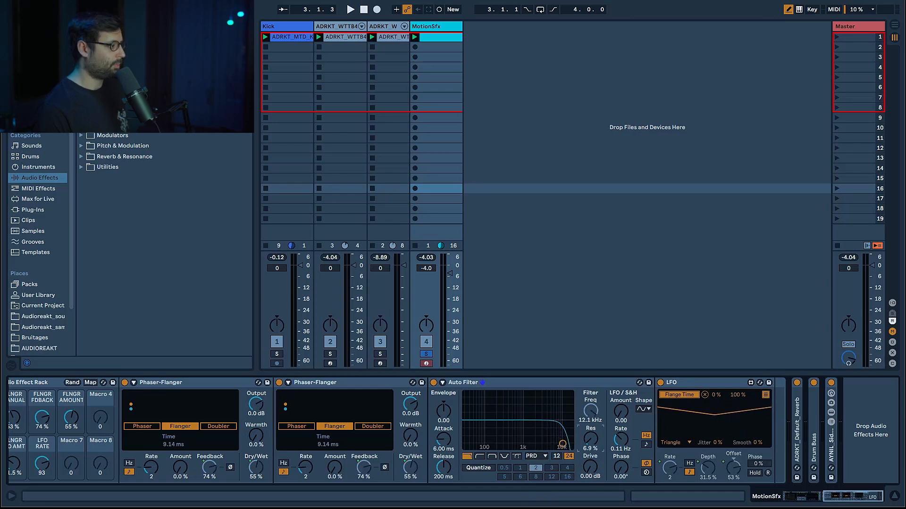
left_click_drag(835, 498, 823, 498)
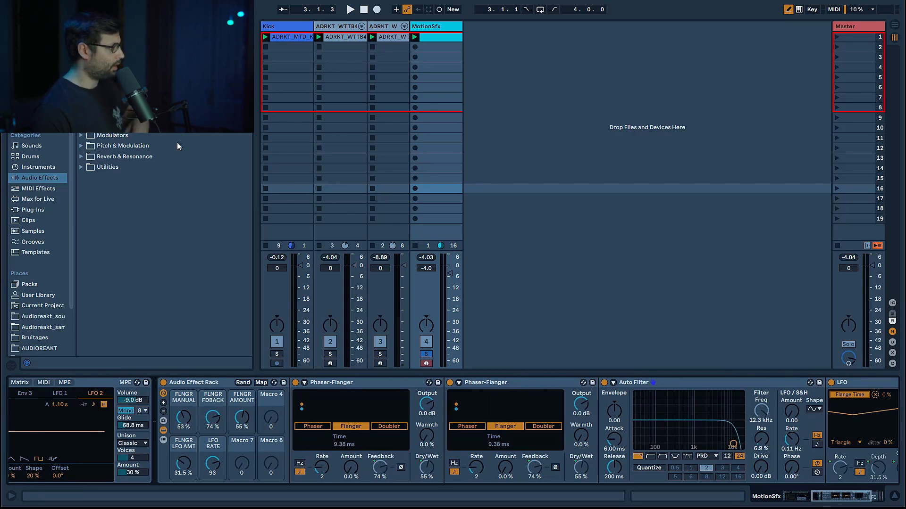
left_click_drag(111, 93, 304, 399)
Map the new first Auto Filter's frequency to Macro 7 and rename that macro PRE LPF.
left_click_drag(451, 416, 451, 420)
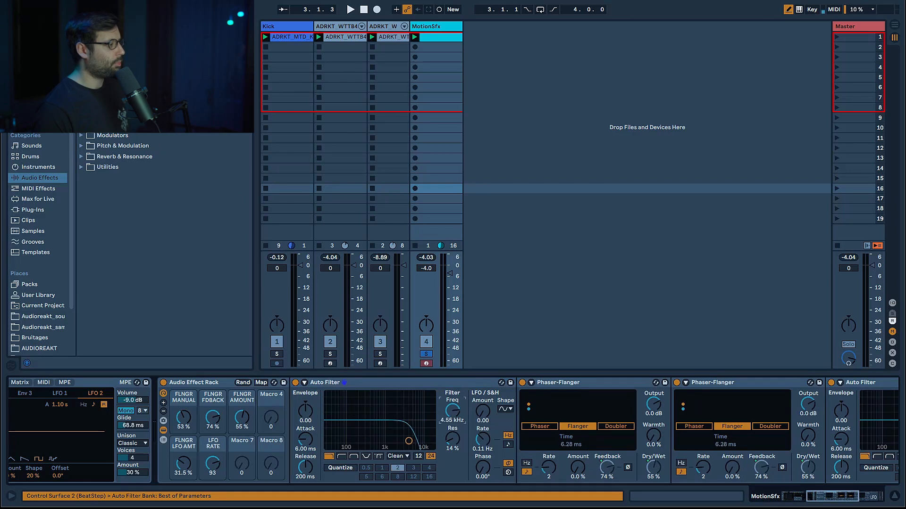
right_click(452, 417)
left_click(483, 508)
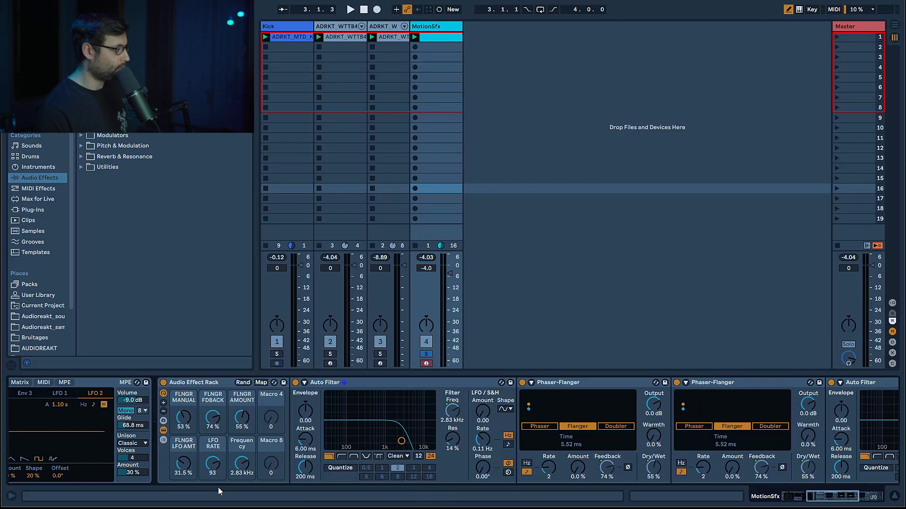
left_click(242, 446)
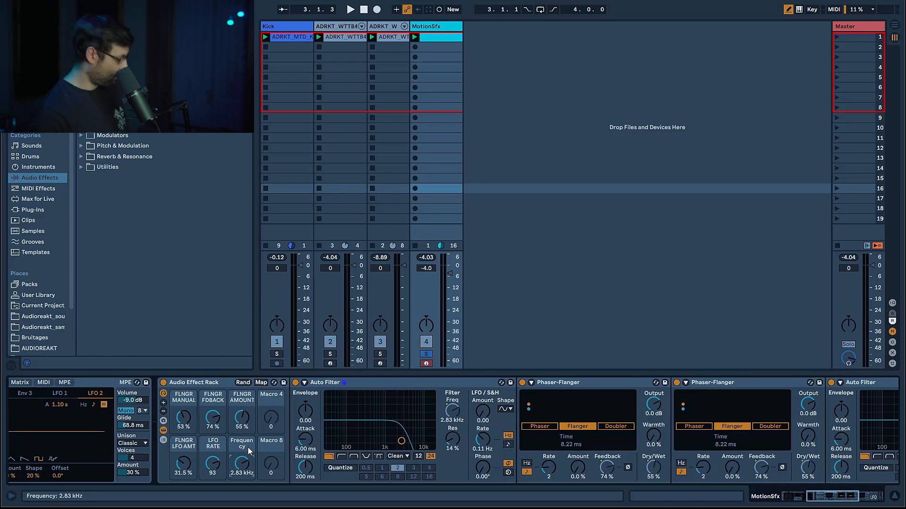
type("LPF")
Set the first Auto Filter's circuit type to PRD and raise the PRE LPF macro to 19.9 kHz.
left_click(398, 456)
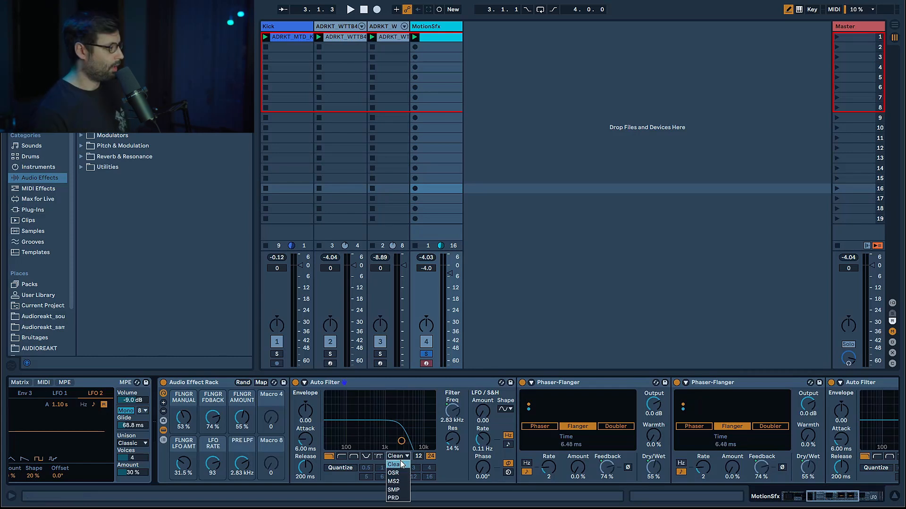
left_click(391, 498)
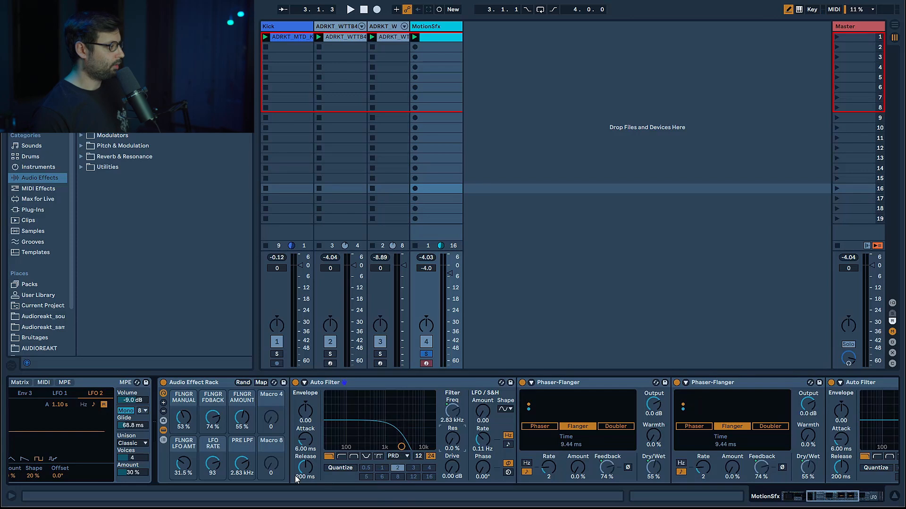
mouse_move(247, 468)
left_mouse_down()
mouse_move(248, 453)
mouse_move(248, 490)
mouse_move(247, 447)
mouse_move(240, 454)
left_mouse_up()
key("space")
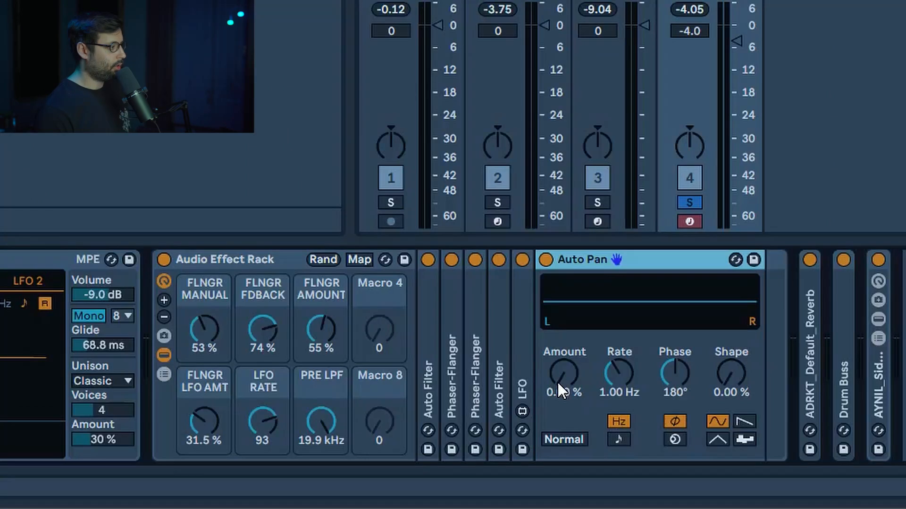
Set the Auto Pan to 100% amount, 0° phase and a falling sawtooth waveform while auditioning the sound.
key("space")
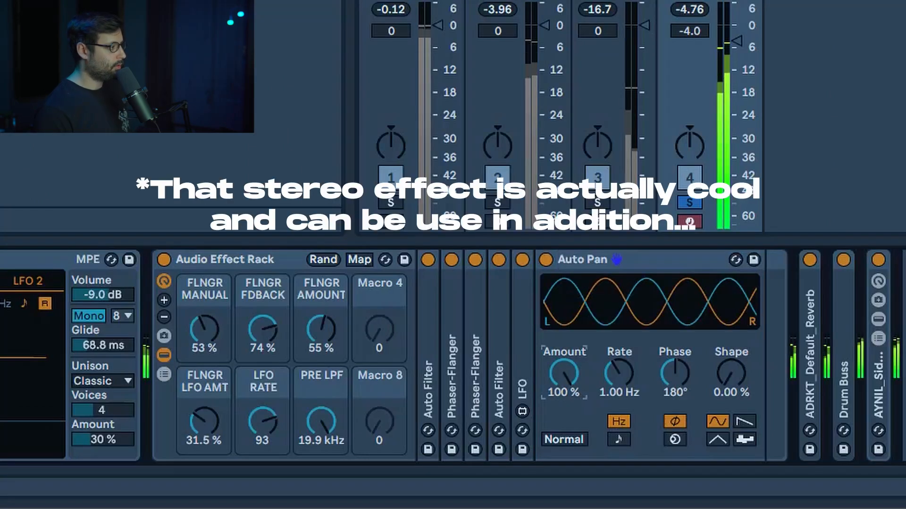
left_click_drag(675, 375, 670, 396)
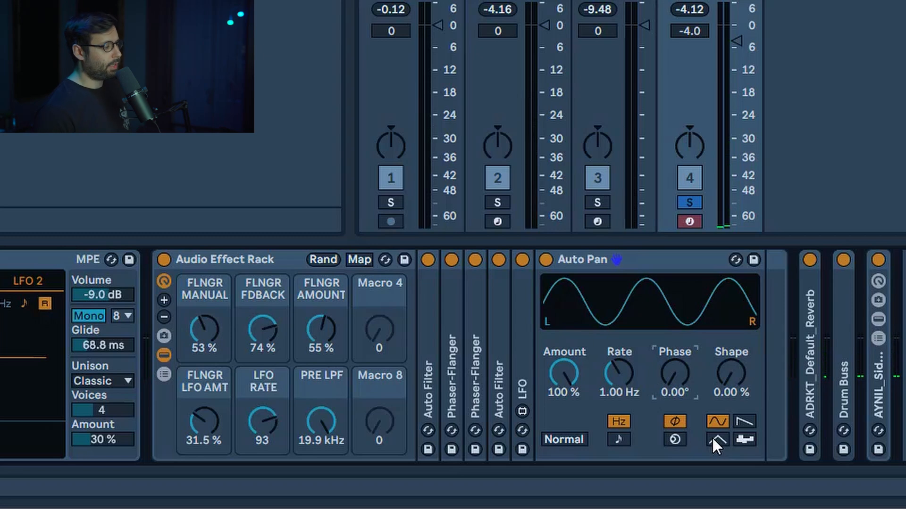
left_click(745, 422)
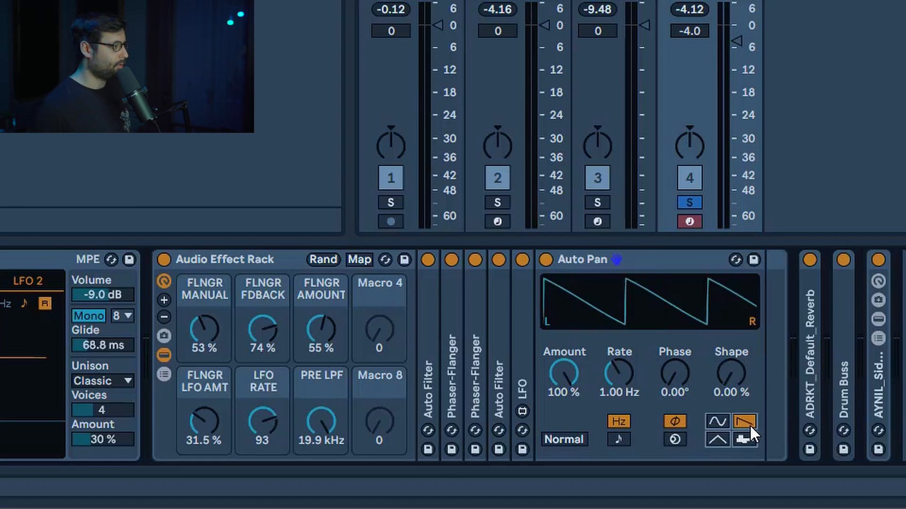
key("space")
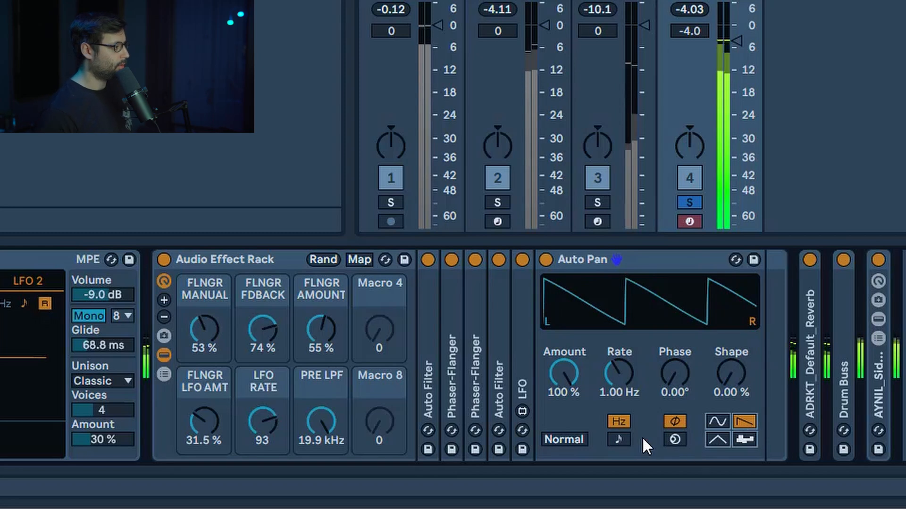
Sync the Auto Pan's rate to the tempo at 1/16 and map its amount to Macro 4.
left_click(618, 439)
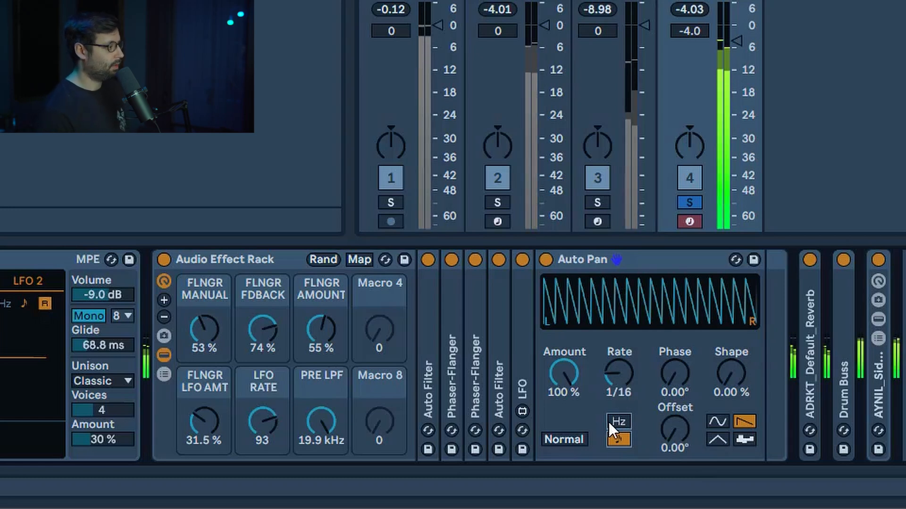
right_click(563, 377)
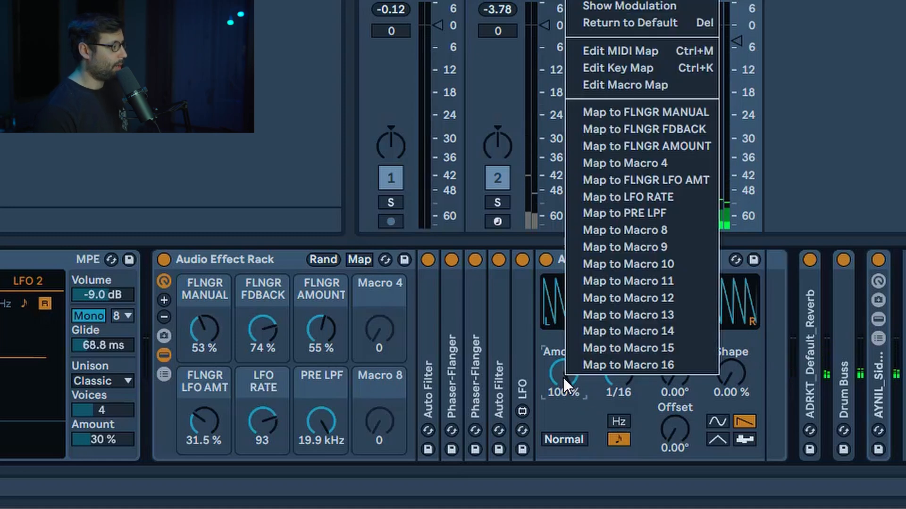
left_click(694, 164)
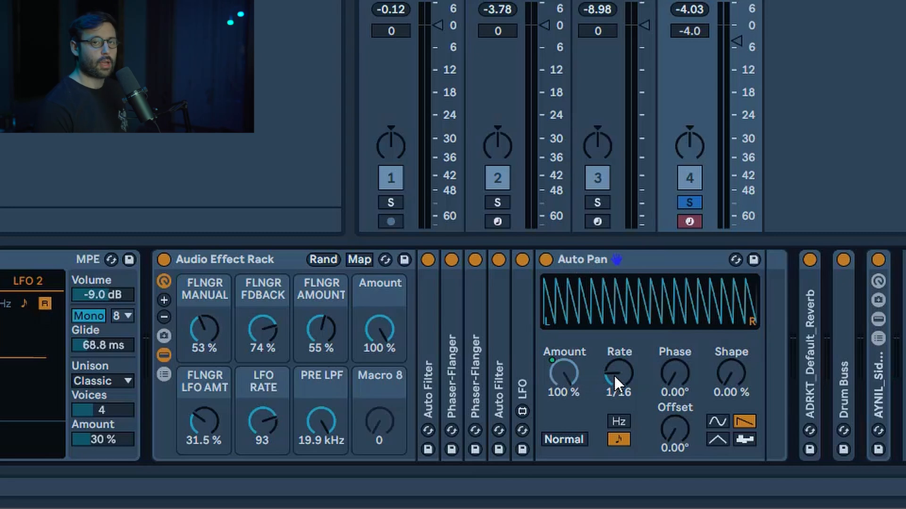
Try a free-running Auto Pan rate of 70.9 Hz and return the rate to tempo sync.
left_click(620, 421)
left_click_drag(622, 381, 621, 347)
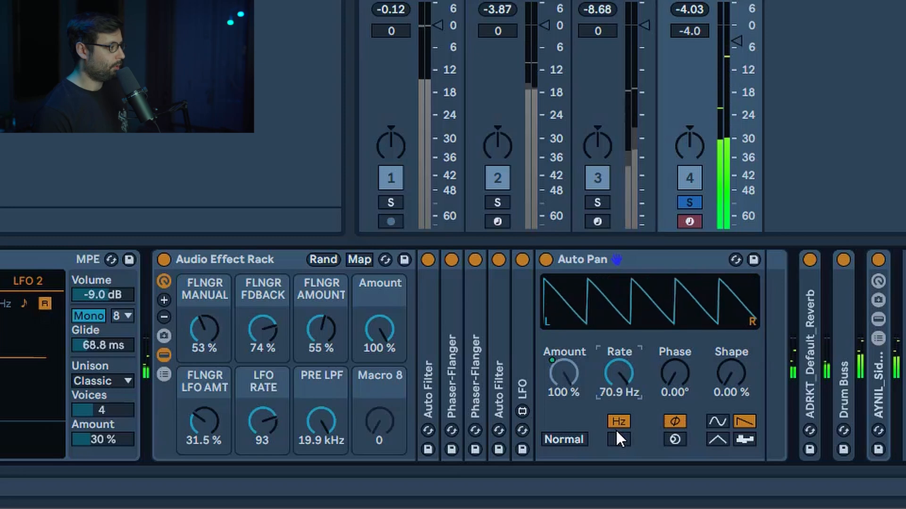
left_click(618, 439)
Map the Auto Pan's rate to Macro 8 and hide the devices inside the Audio Effect Rack.
right_click(621, 382)
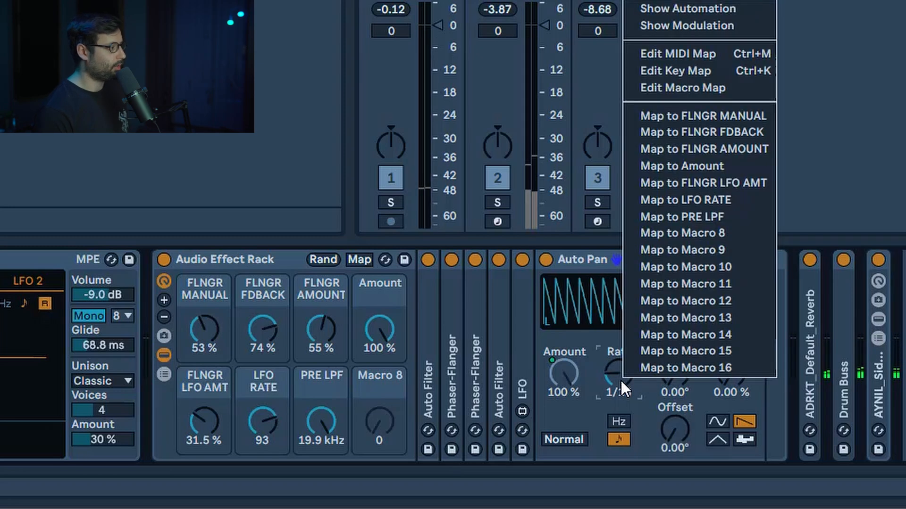
left_click(753, 233)
left_click(163, 354)
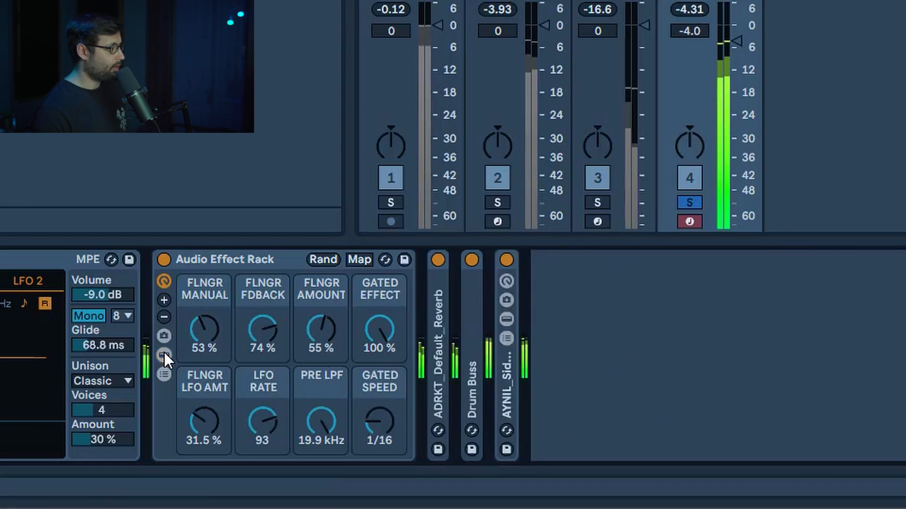